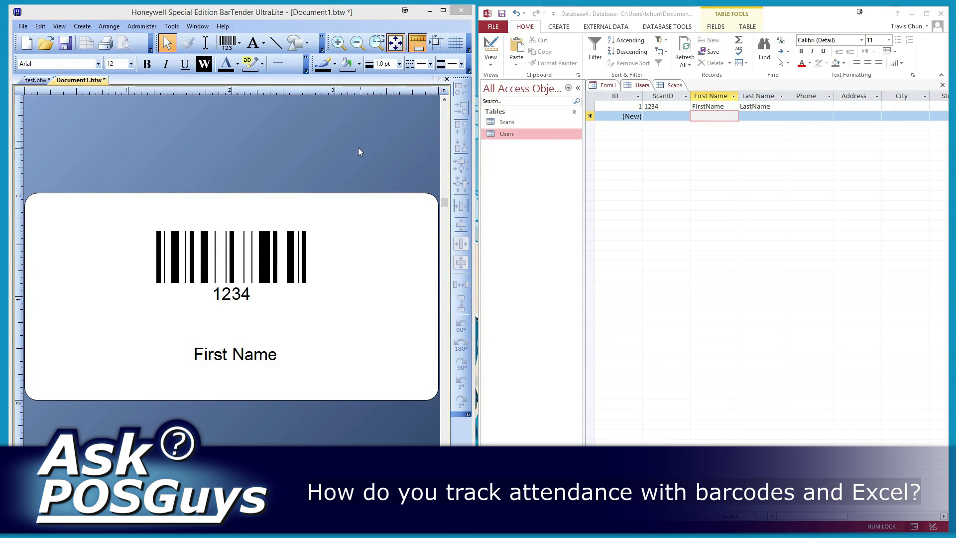
Select and deselect the barcode and First Name text on the BarTender label.
left_click(264, 231)
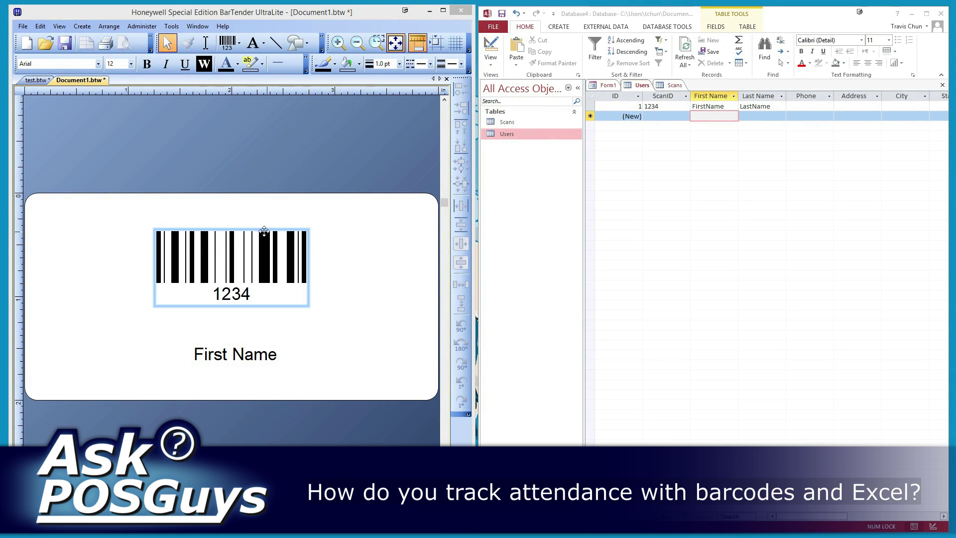
left_click(171, 216)
left_click(230, 354)
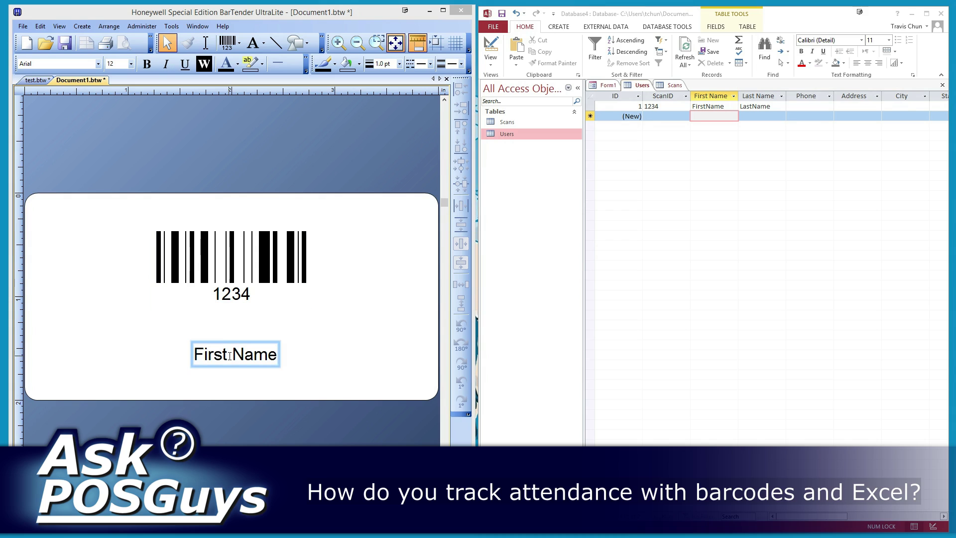
left_click(331, 288)
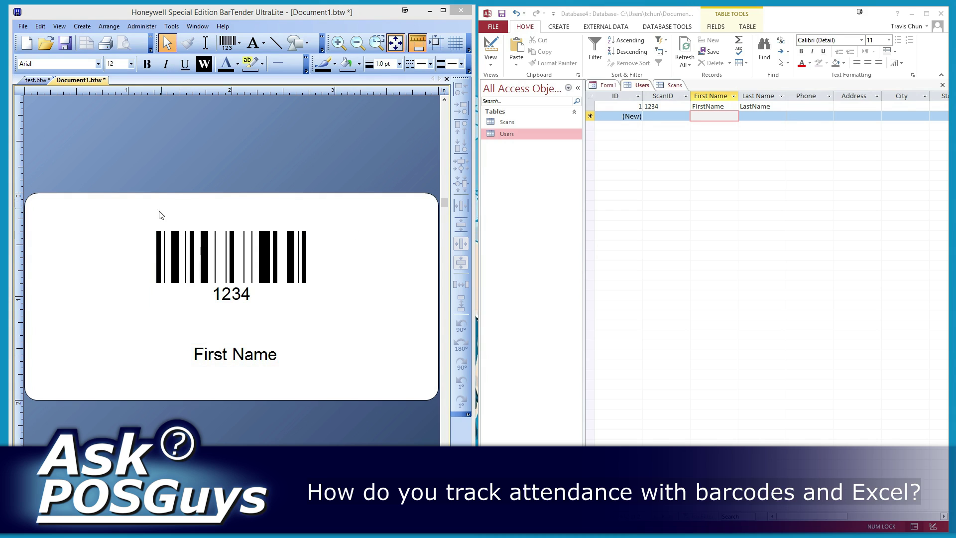
left_click(204, 354)
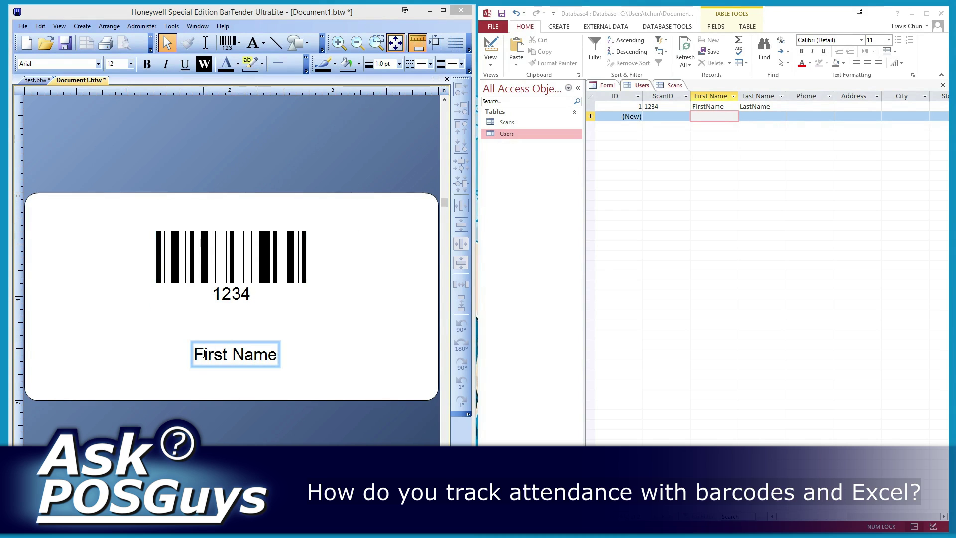
left_click(328, 325)
left_click(240, 303)
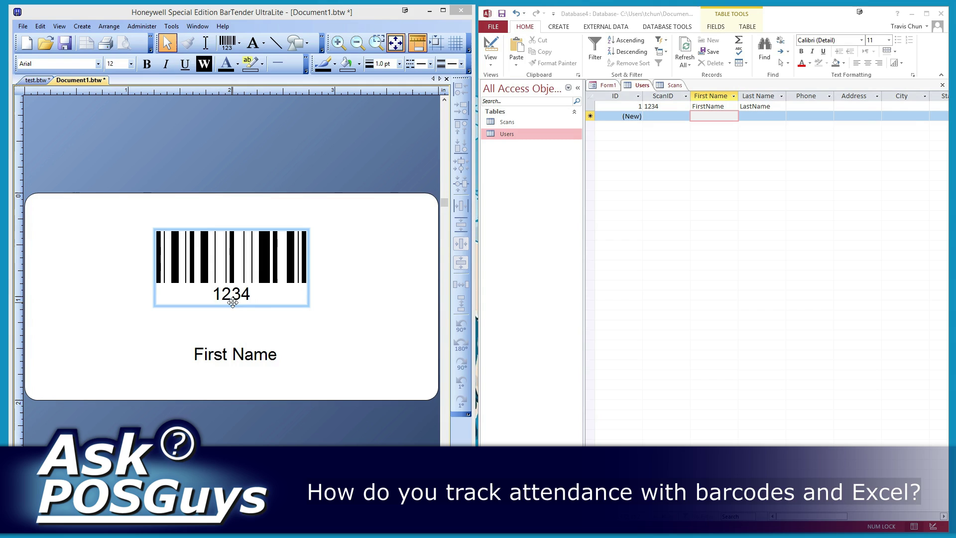
left_click(230, 352)
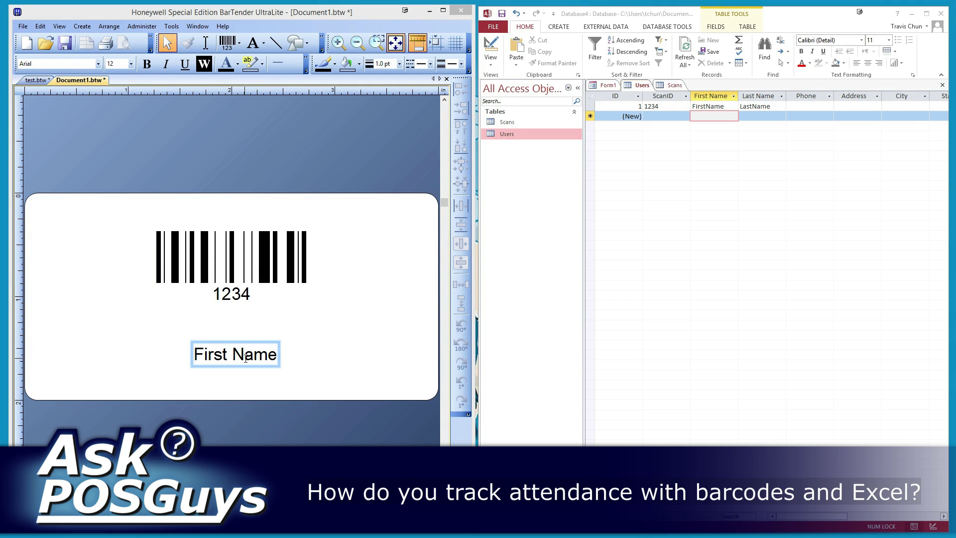
left_click(247, 280)
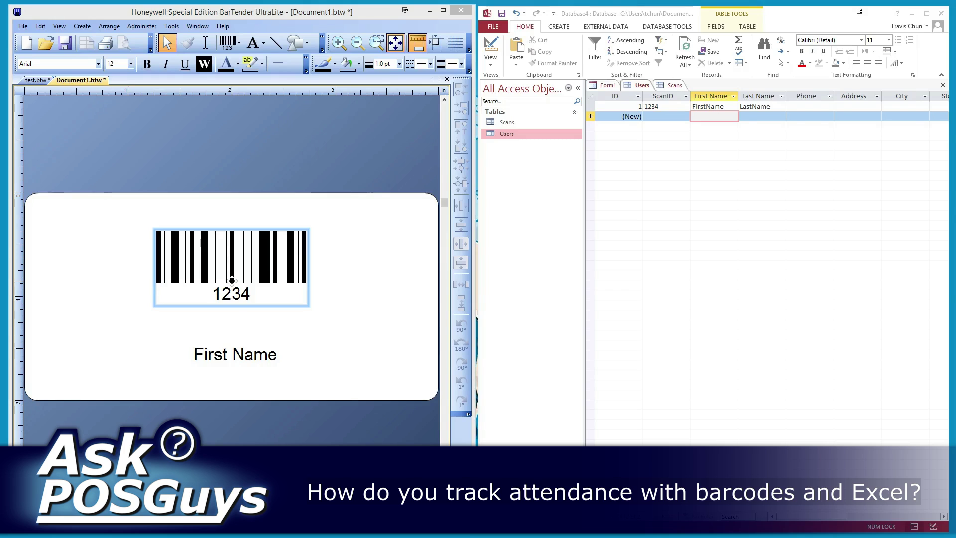
left_click(350, 243)
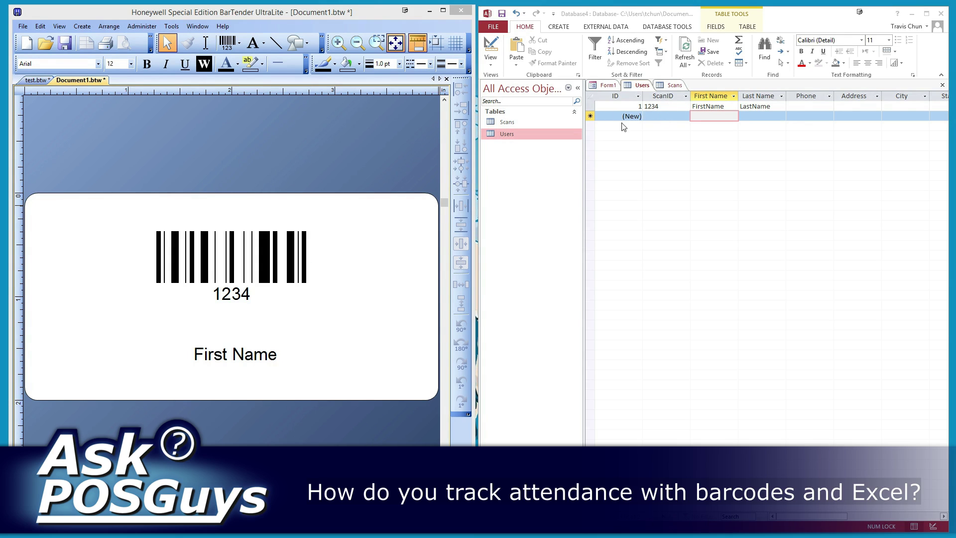
left_click(256, 292)
Open the Scans table in Access, then return to the Users table.
left_click(522, 123)
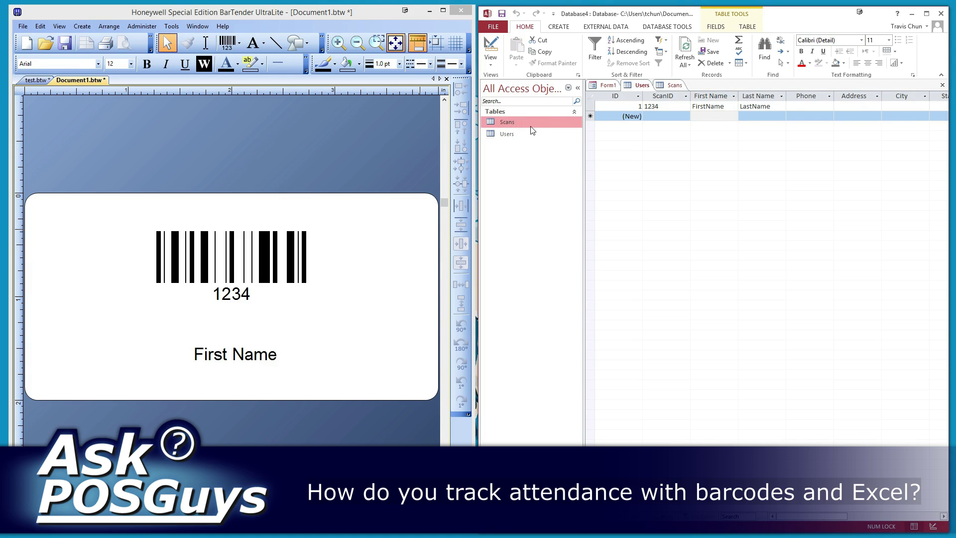
double_click(531, 125)
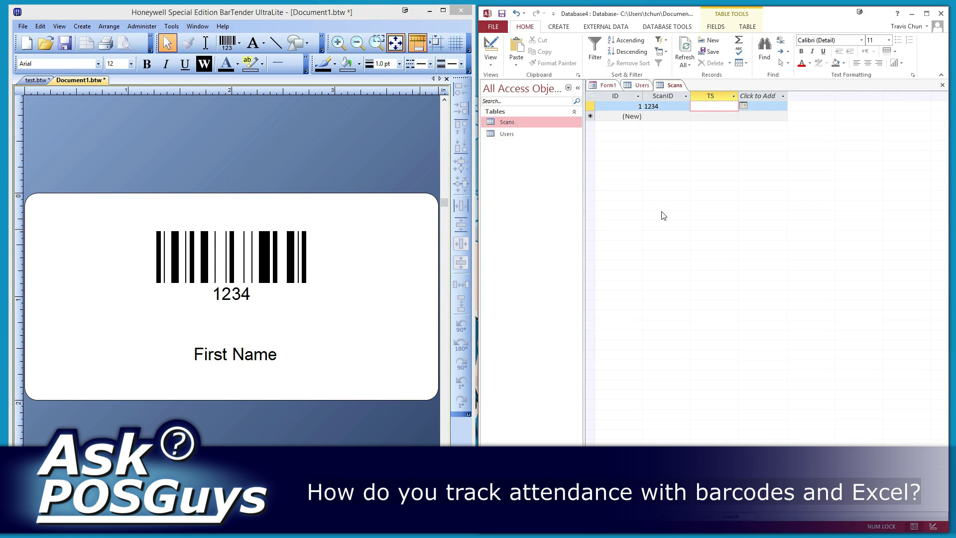
left_click(641, 85)
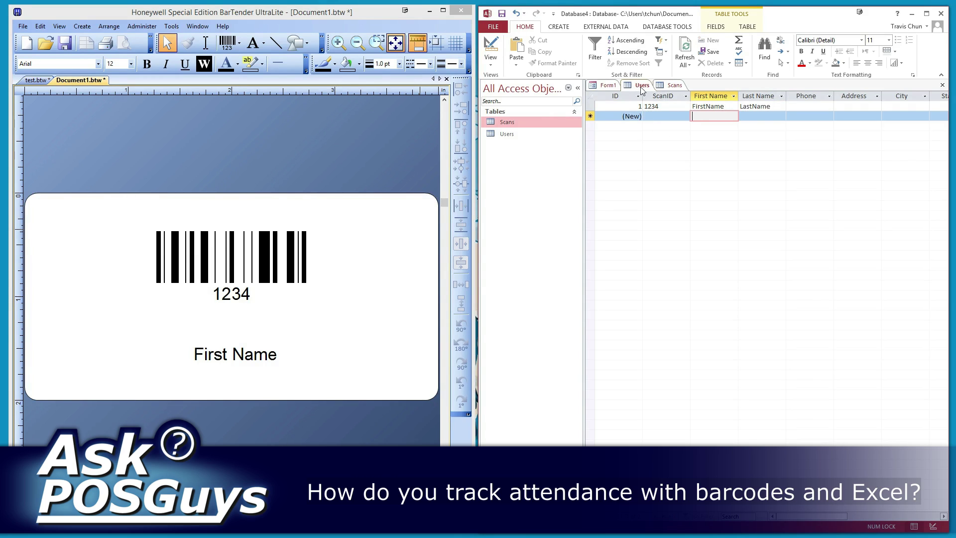
Show Form1 in design view, then select and deselect the label barcode.
left_click(609, 85)
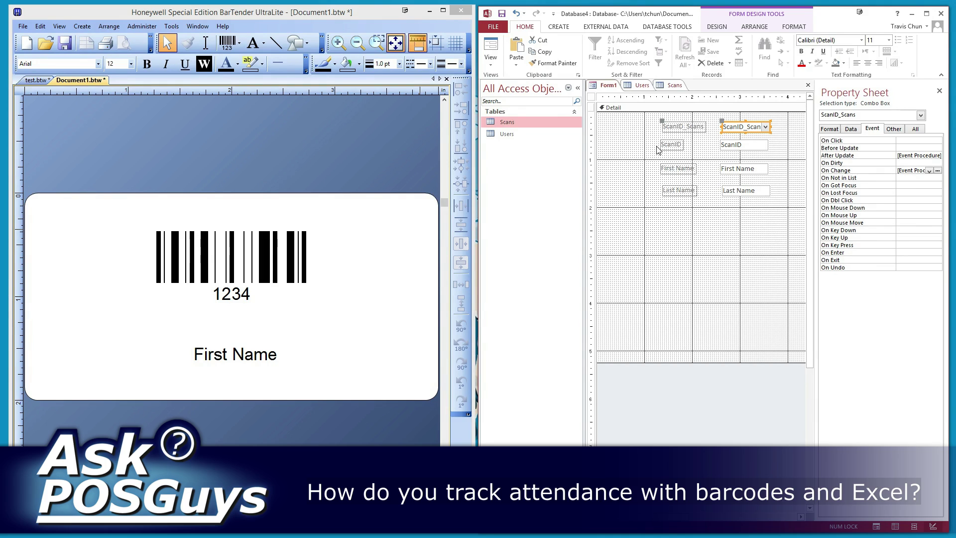
left_click(216, 253)
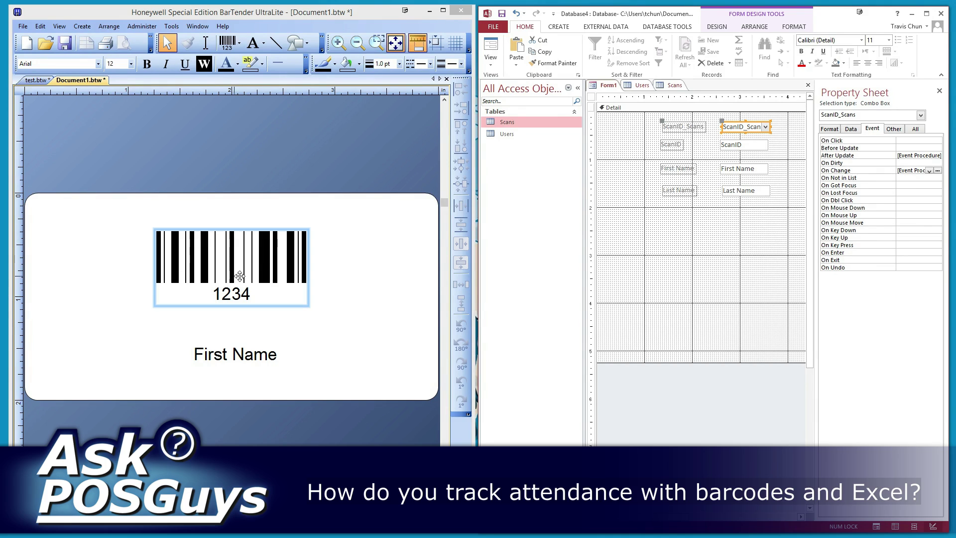
left_click(520, 297)
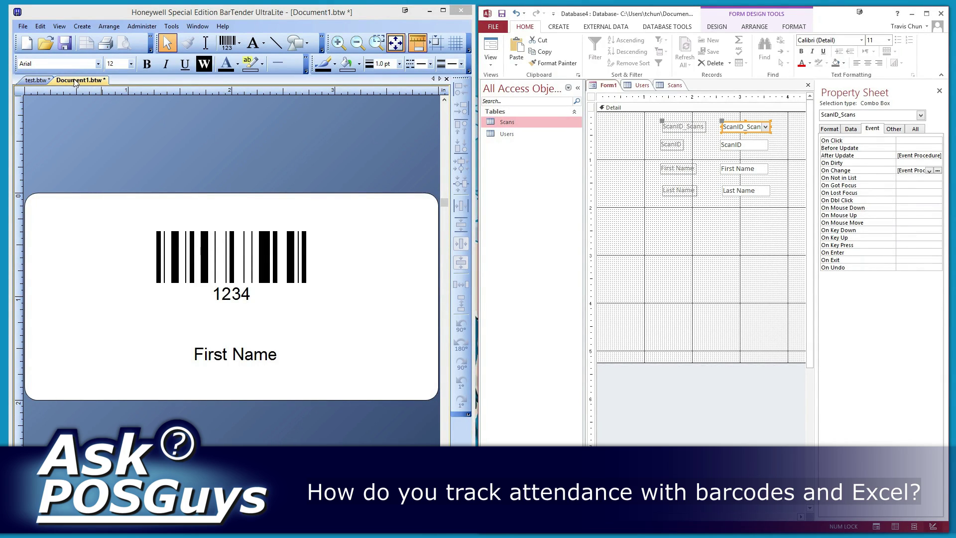
Bring up the test.btw label with its 2D code and 'First Last' name.
left_click(36, 80)
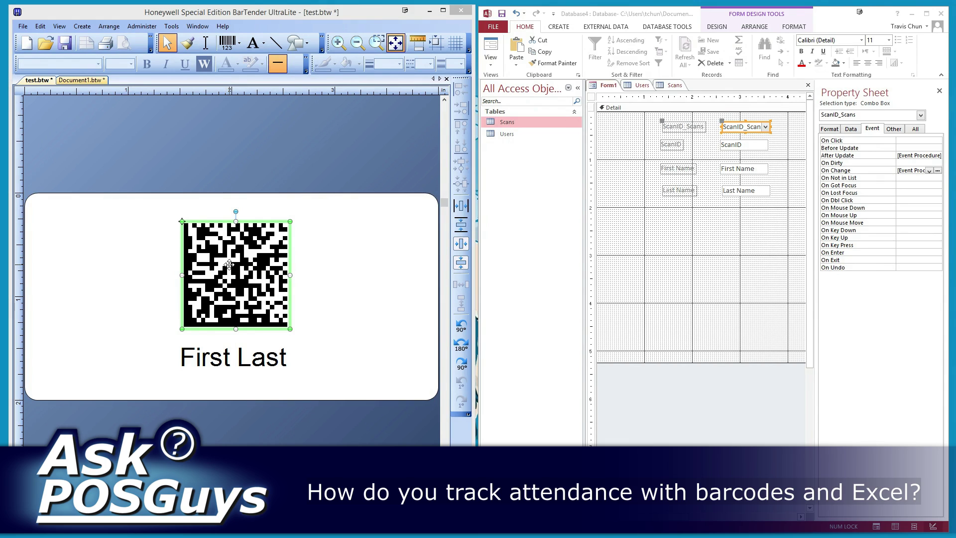
Replace 13345345 with 1234 in the 2D barcode's embedded data, giving 'First Name,Last Name,123 street,1234'.
double_click(229, 265)
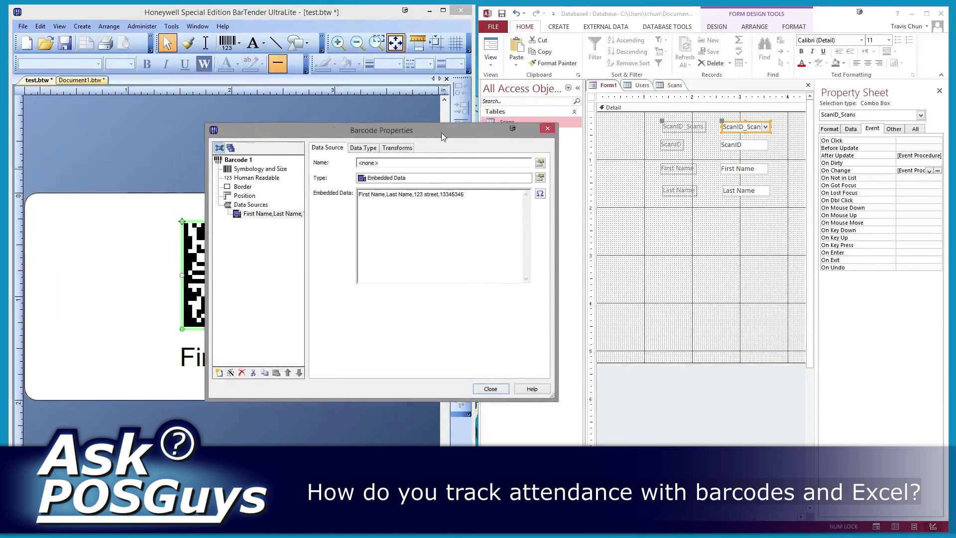
left_click_drag(441, 132, 578, 135)
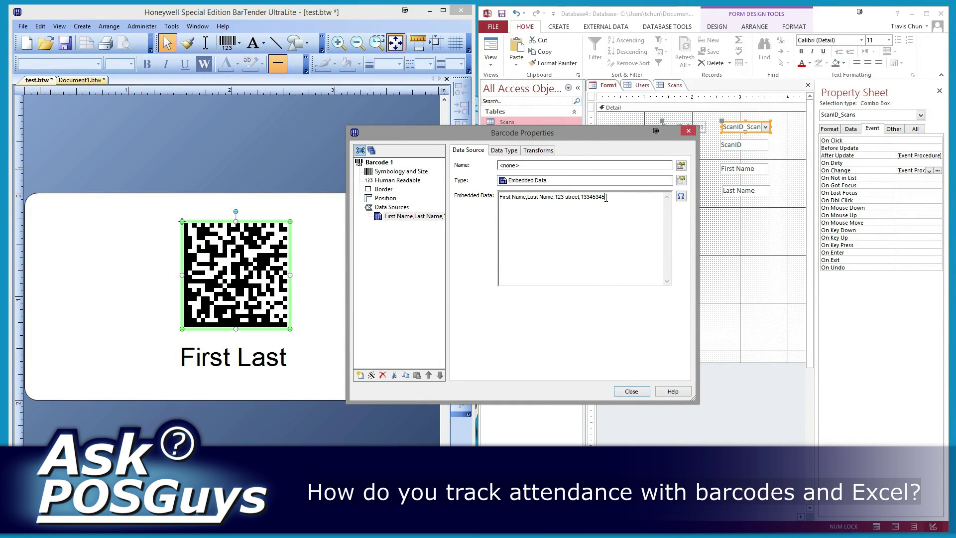
left_click_drag(606, 198, 583, 200)
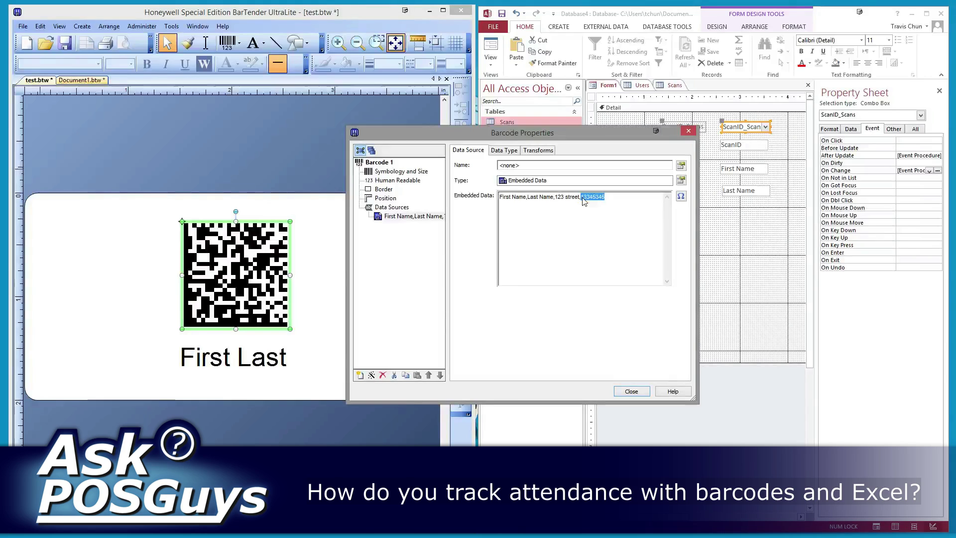
type("1234")
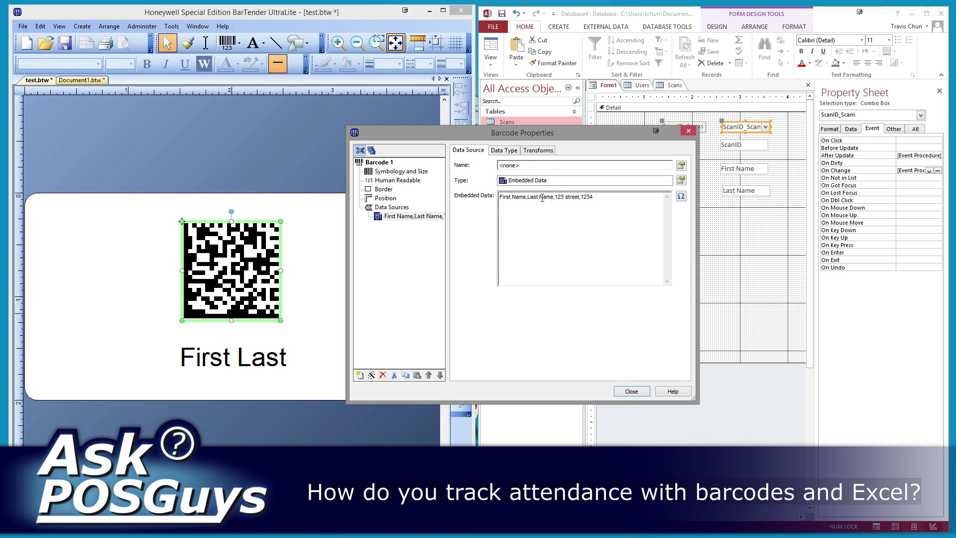
left_click(579, 198)
left_click(637, 393)
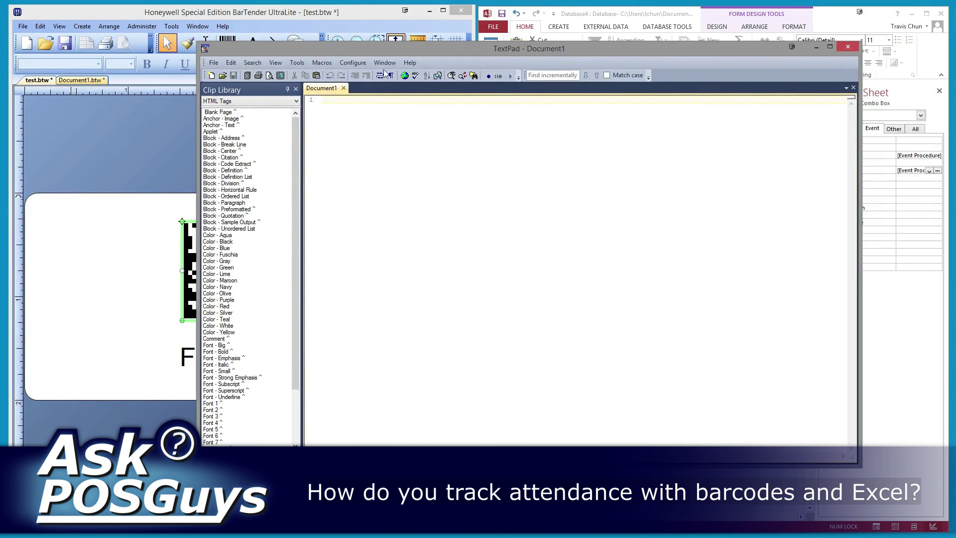
Close the clip library and narrow the TextPad window, placing it over Access.
left_click(295, 89)
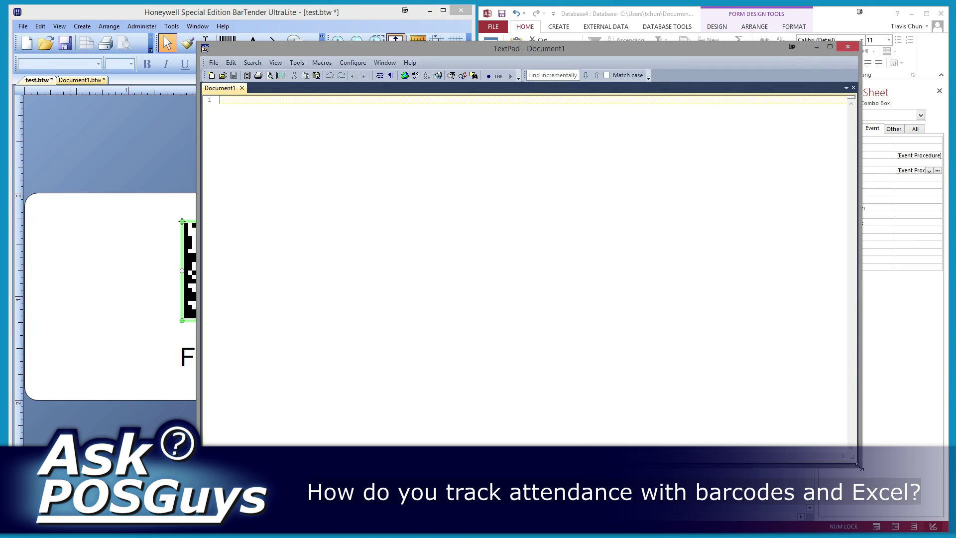
left_click_drag(863, 472, 648, 468)
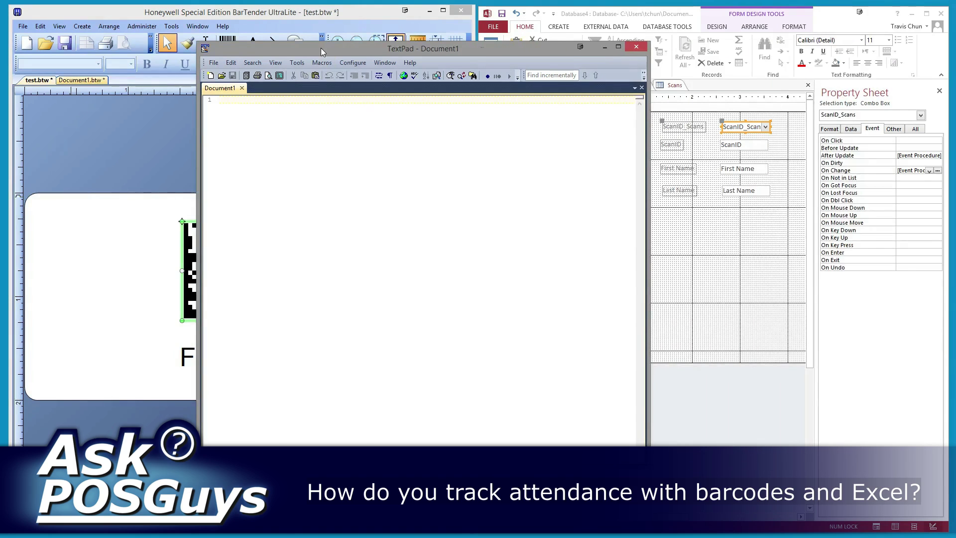
left_click_drag(321, 51, 602, 56)
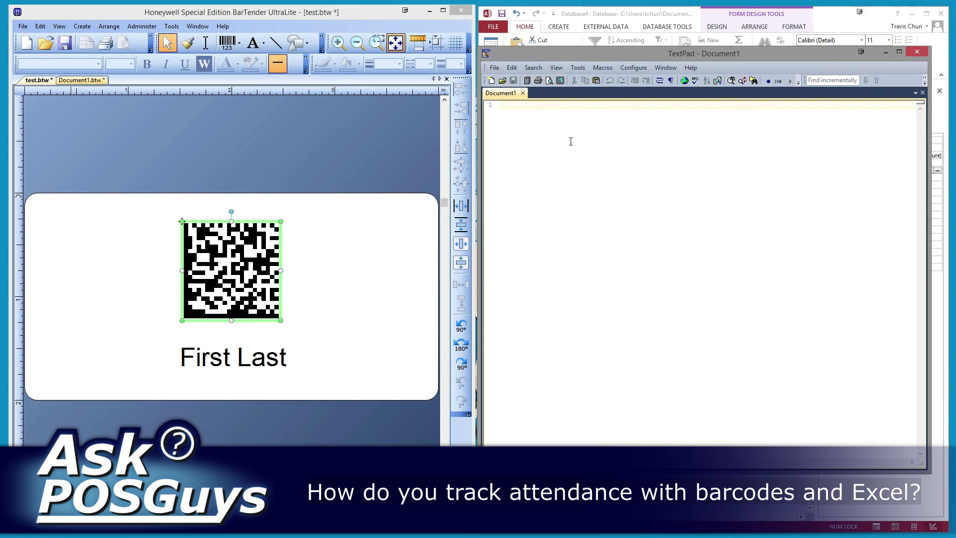
Enter repeated scan lines 'First Name,Last Name,123 street,1234', one per line, in TextPad.
type("First Name,Last Name,123 street,1234")
key("Return")
type("First")
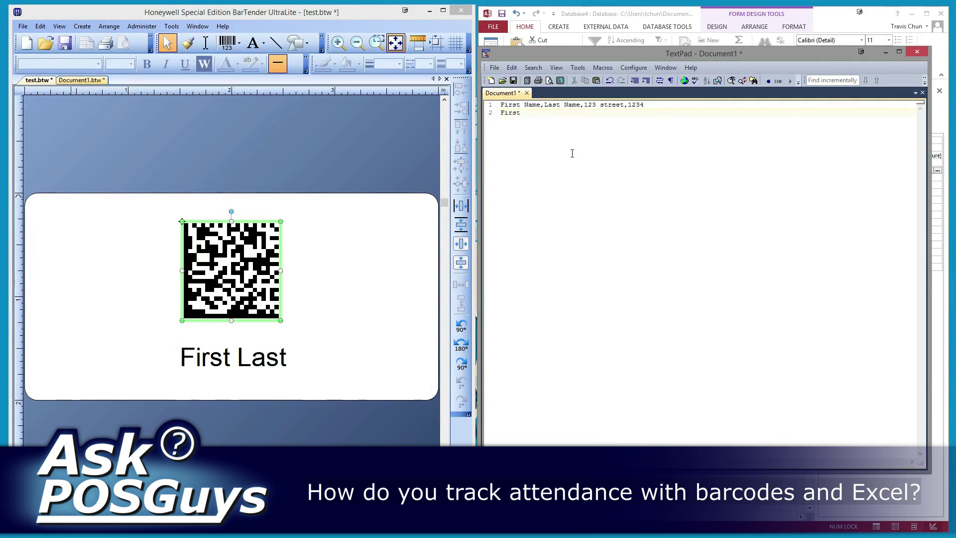
type(" Name,Last Name,123 street,1234")
key("Return")
type("First Name,Last Name,123 street,1234")
key("Return")
type("First Name,Last Name,123 street,1234")
key("Return")
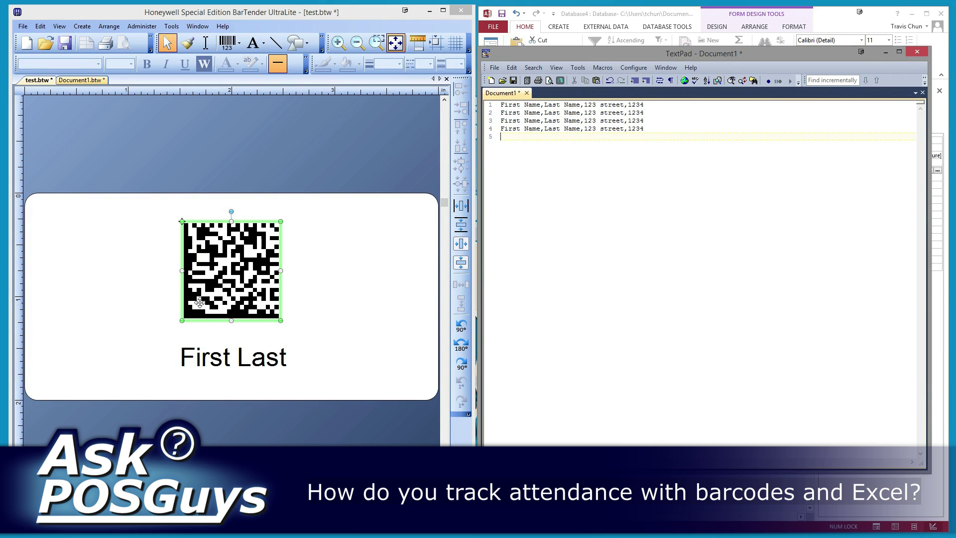
type("First Name,Last Name,123 street,1234")
key("Return")
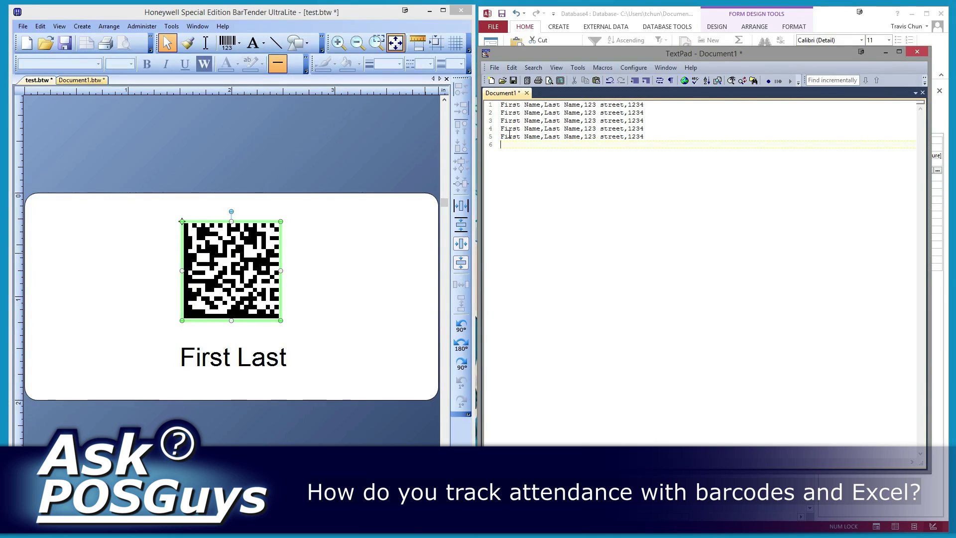
left_click(508, 137)
Save the TextPad document to the Desktop as scans2.csv.
left_click(513, 81)
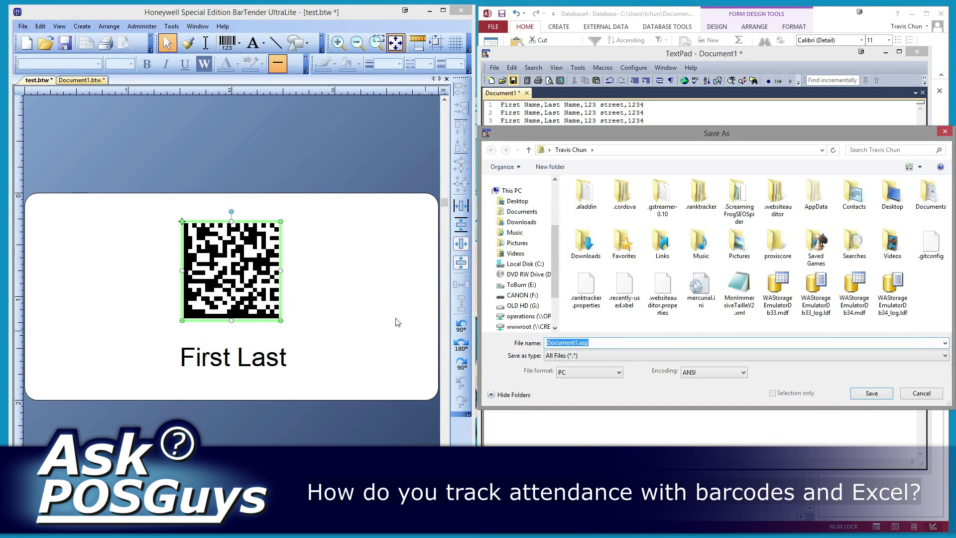
left_click(517, 201)
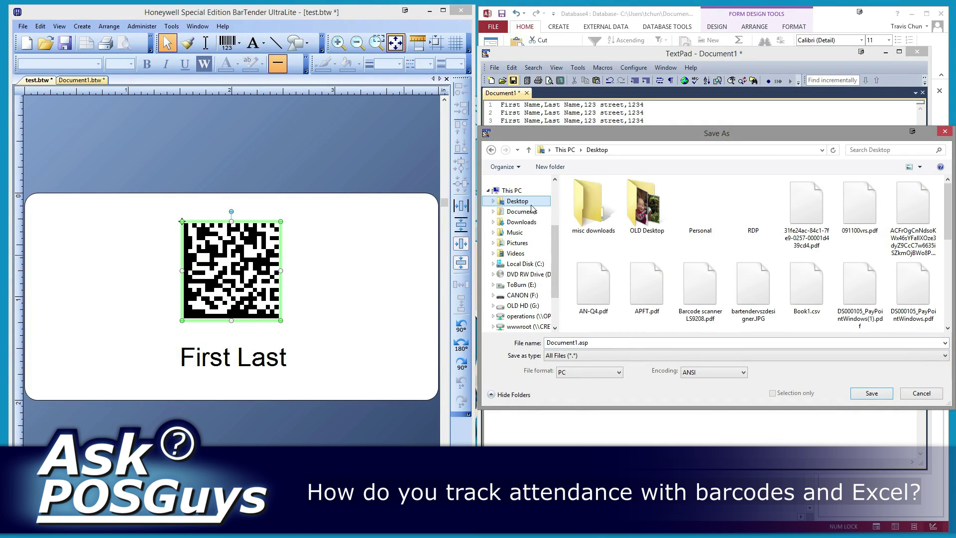
double_click(611, 344)
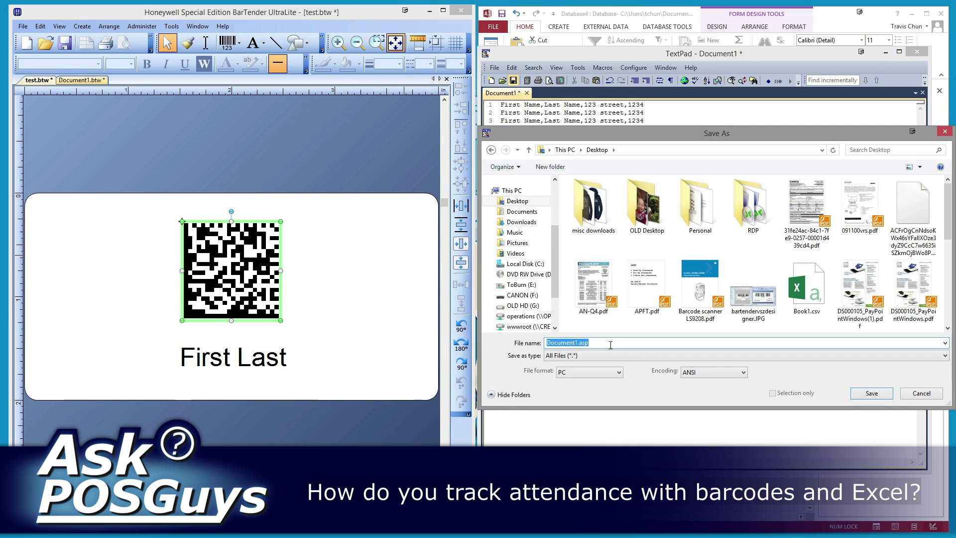
type("scans2")
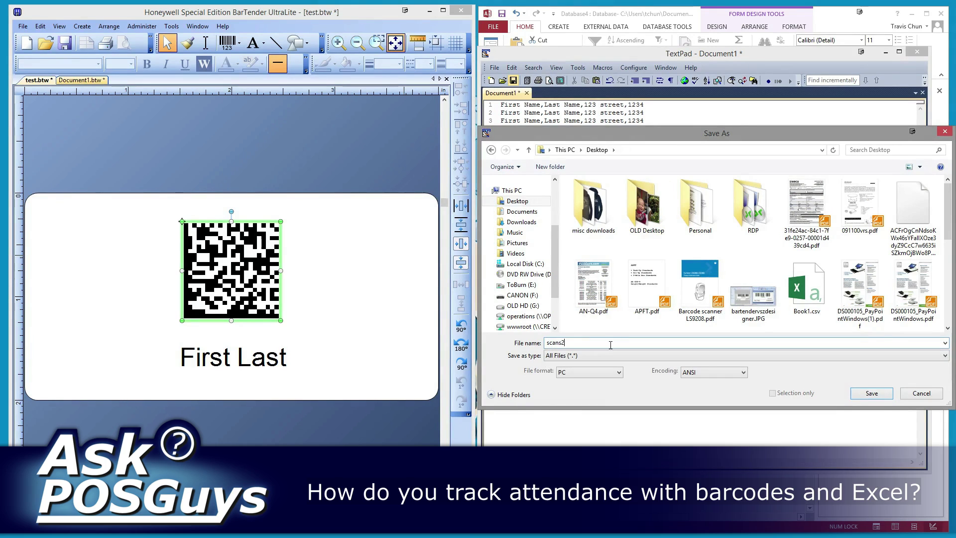
type(".cs")
type("v")
key("Return")
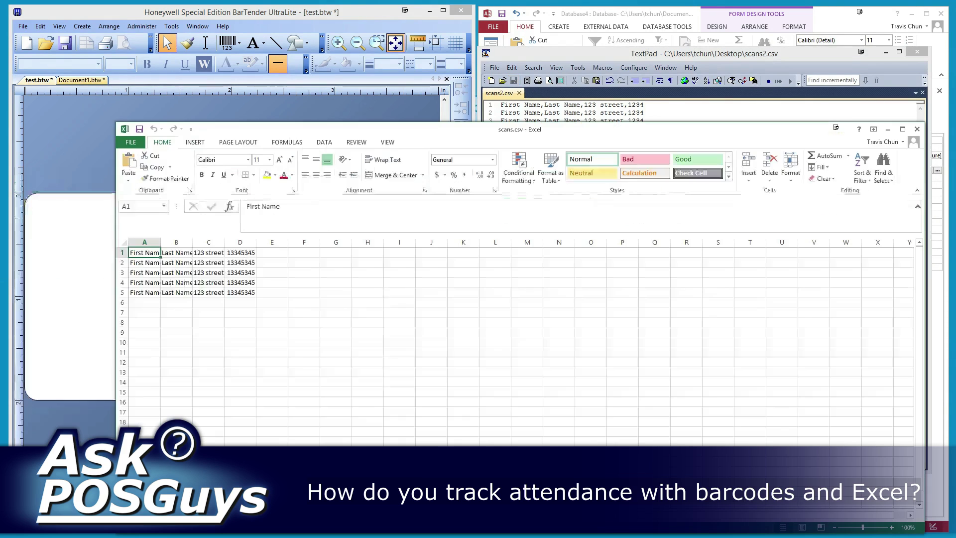
Open Desktop\scans2.csv in Excel, splitting the five scan lines into columns A–D.
left_click_drag(493, 145, 488, 67)
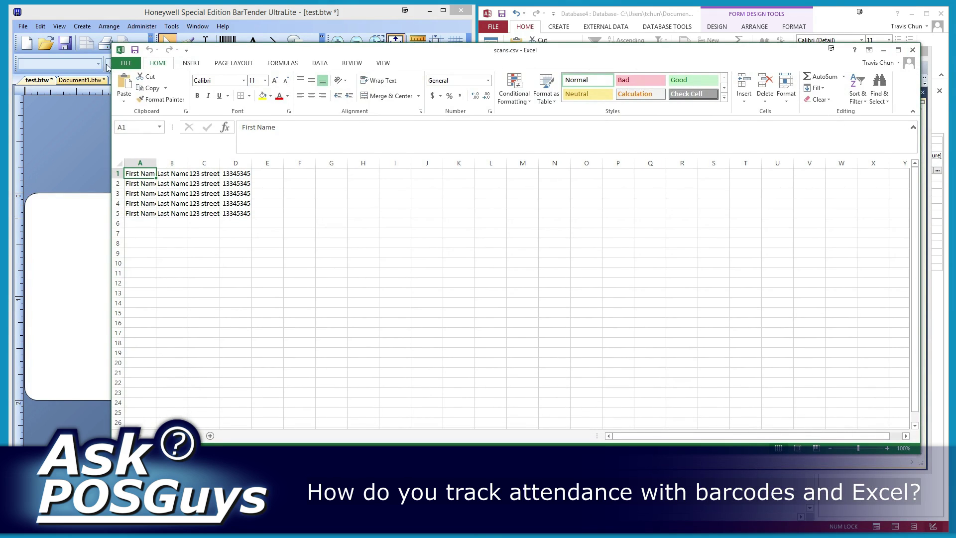
left_click(130, 64)
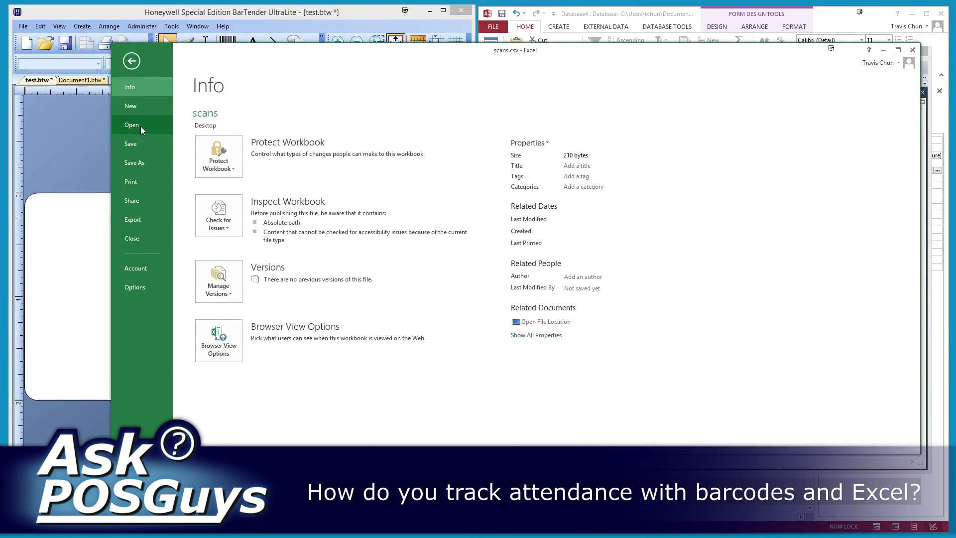
left_click(141, 127)
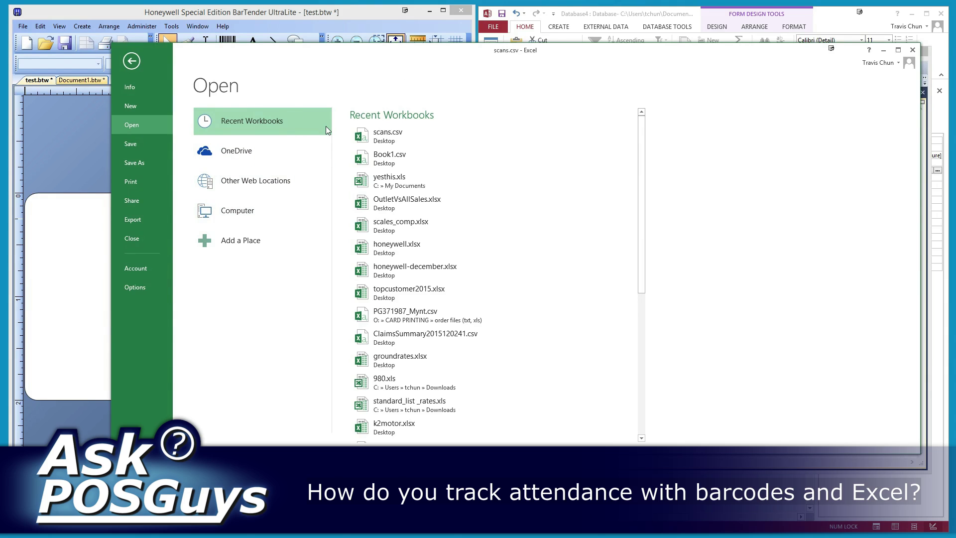
left_click(267, 212)
left_click(378, 150)
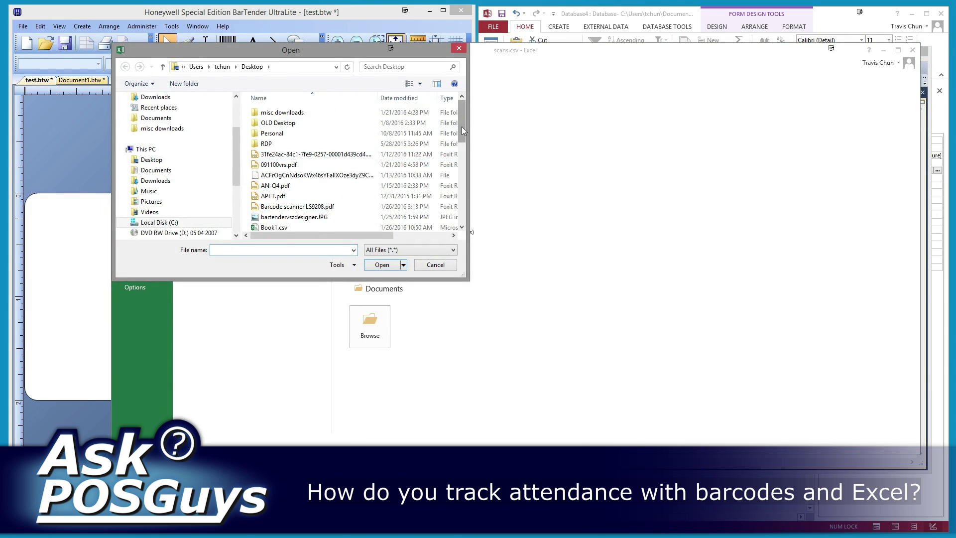
left_click_drag(461, 126, 460, 209)
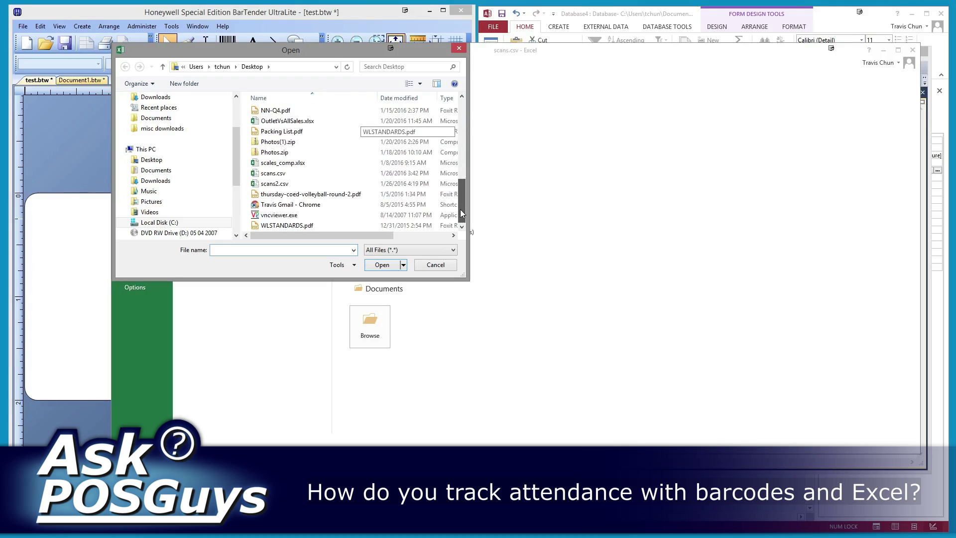
left_click(275, 183)
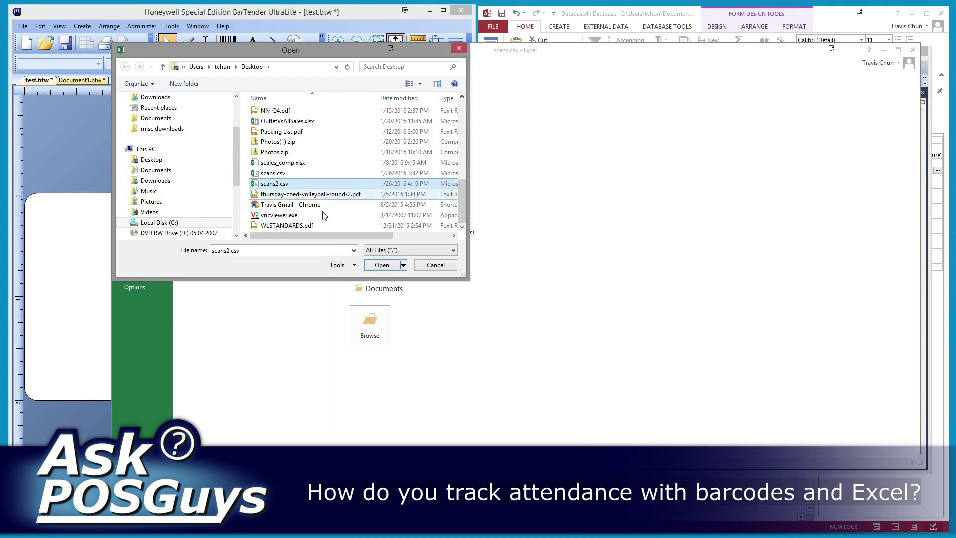
left_click(382, 265)
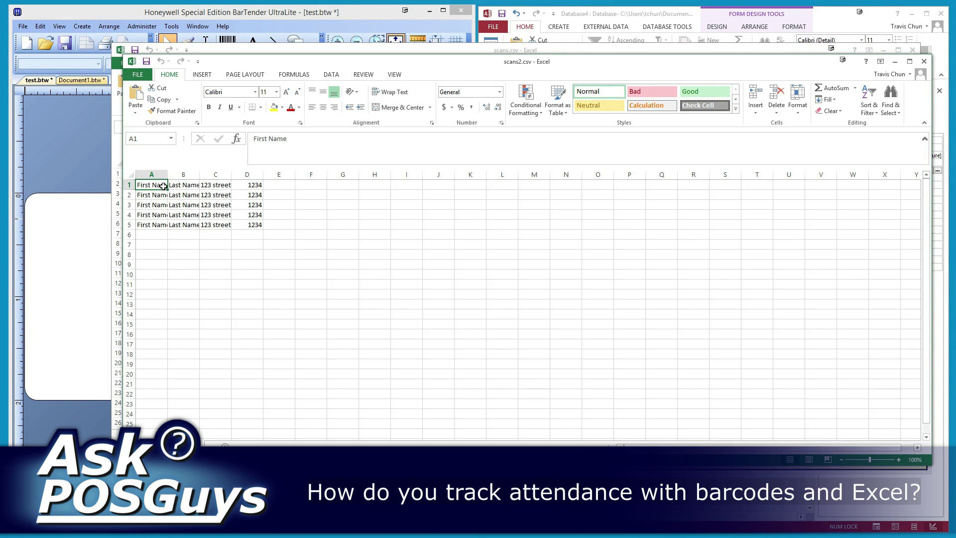
Check the name, 123 street and 1234 values in rows 1, 2 and 5, then return to TextPad.
left_click(185, 186)
left_click(214, 186)
left_click(249, 187)
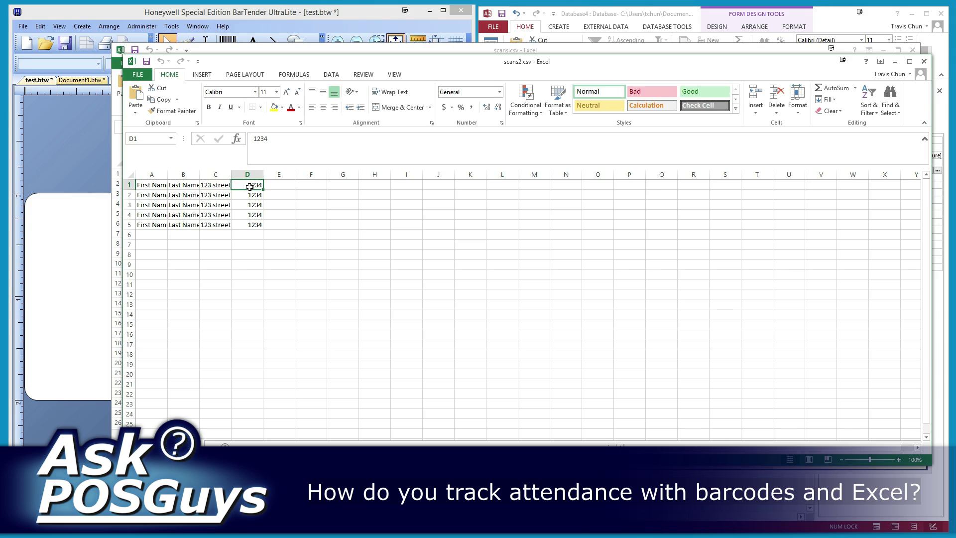
left_click(250, 199)
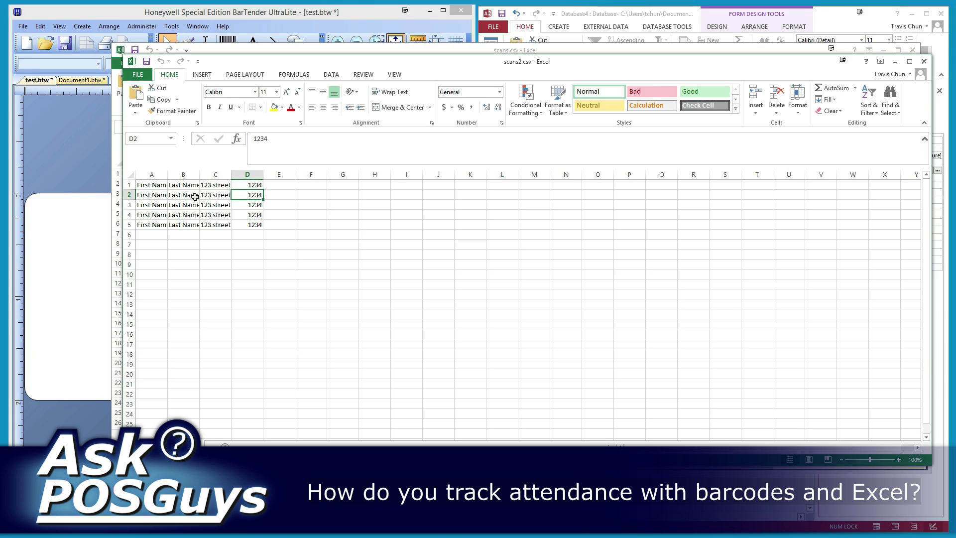
left_click(159, 195)
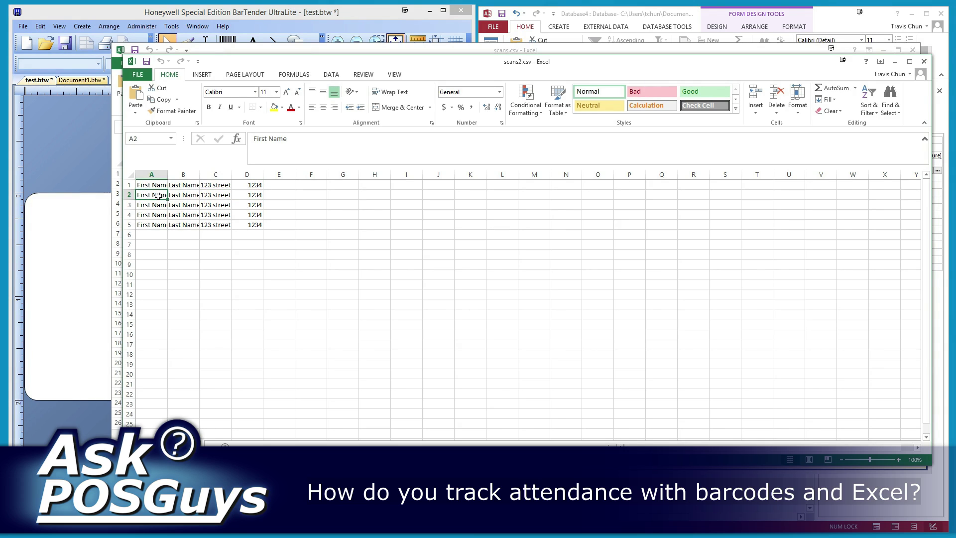
left_click(256, 195)
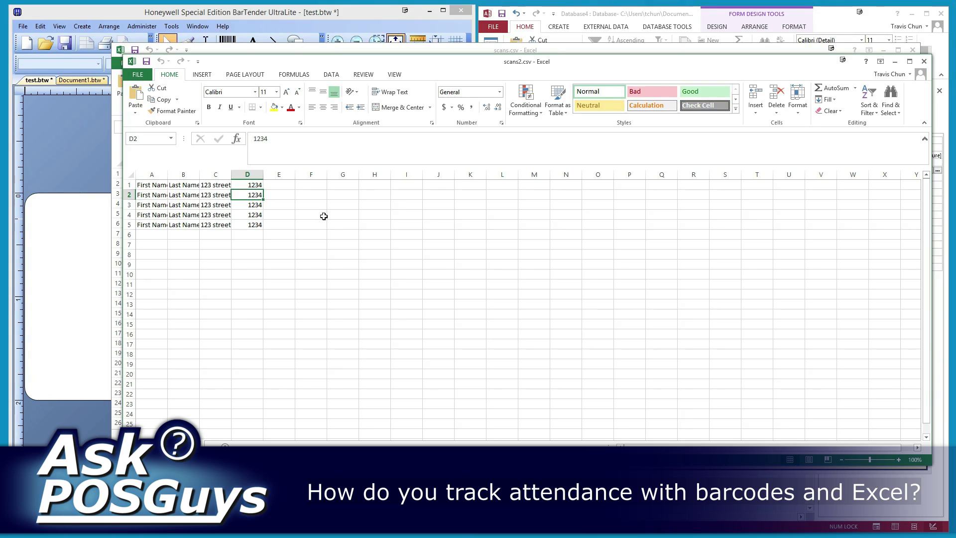
left_click(256, 225)
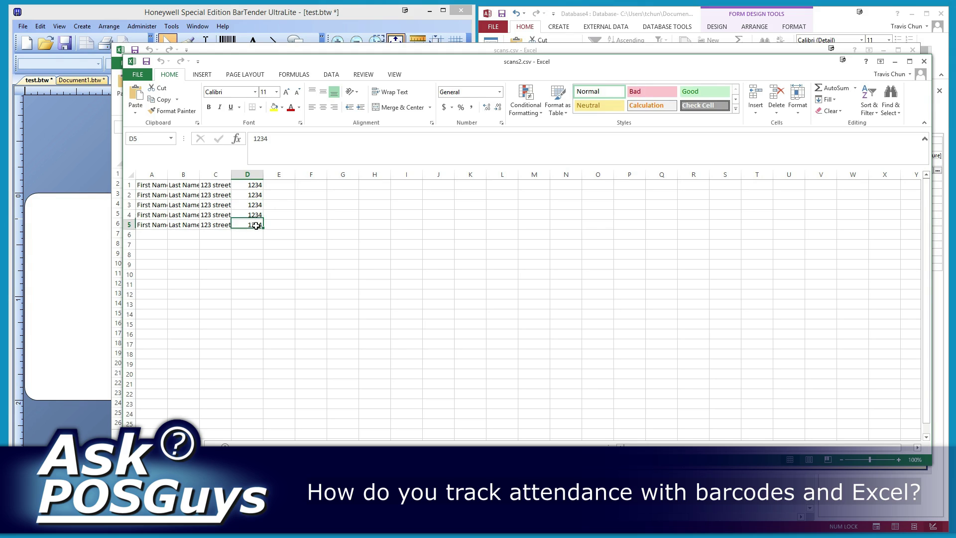
left_click(160, 226)
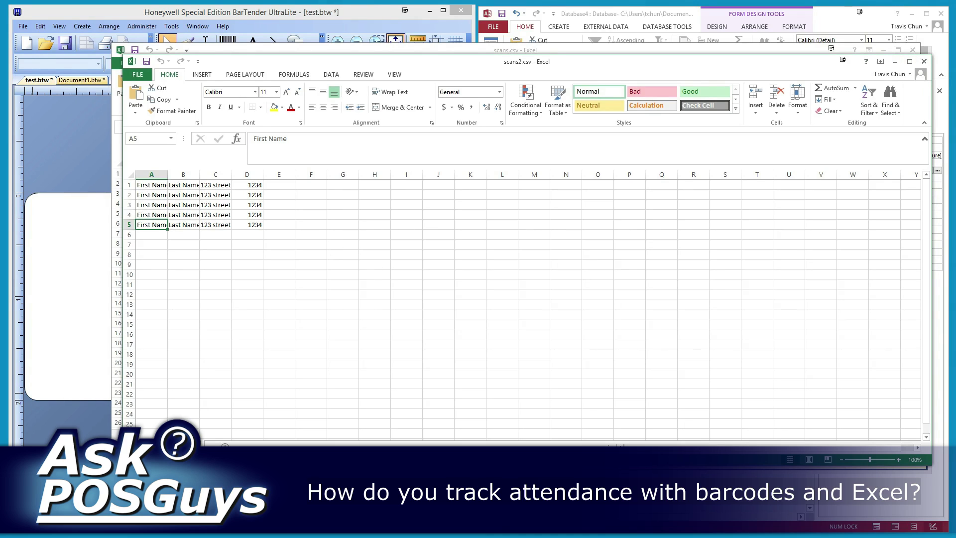
key("alt+Tab")
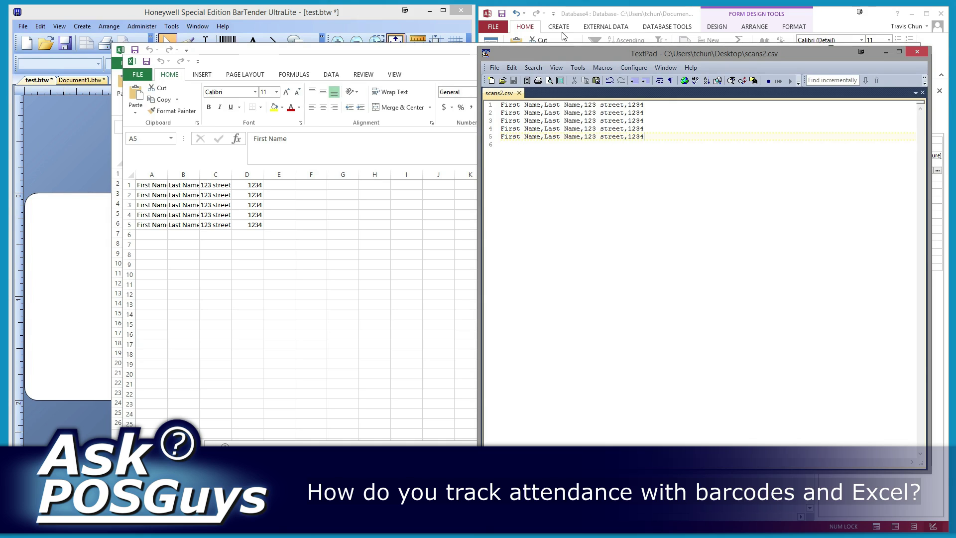
Bring the Access Form1 design forward, then the BarTender badge label beside it.
left_click(593, 18)
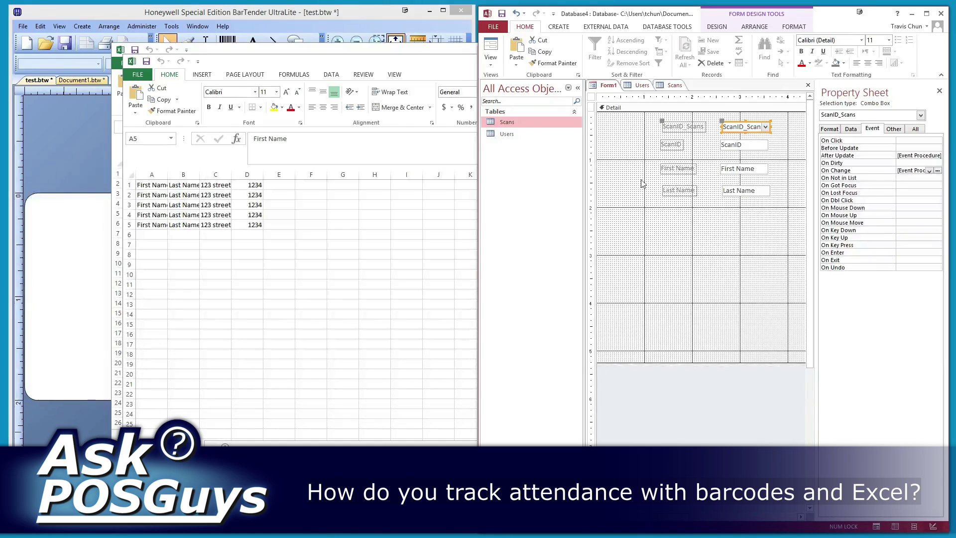
left_click(362, 6)
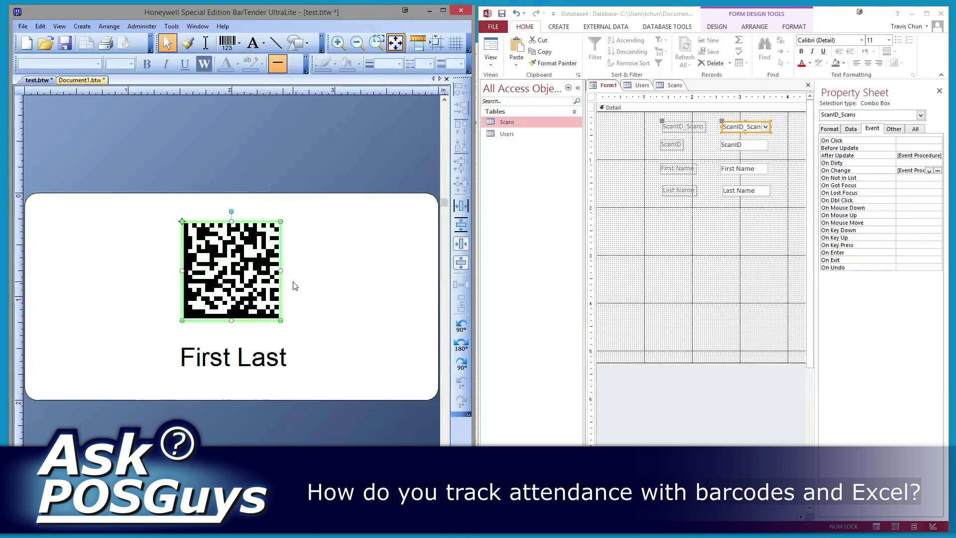
left_click(355, 162)
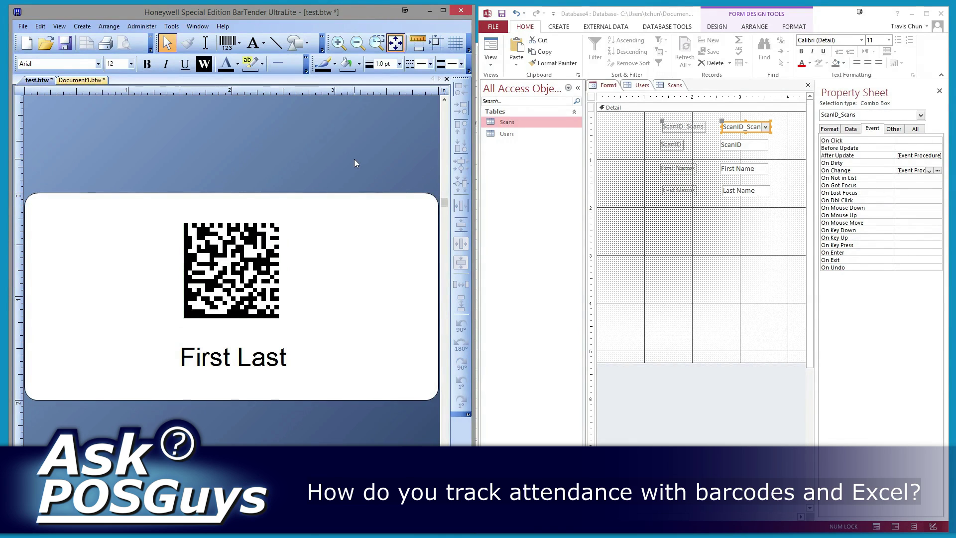